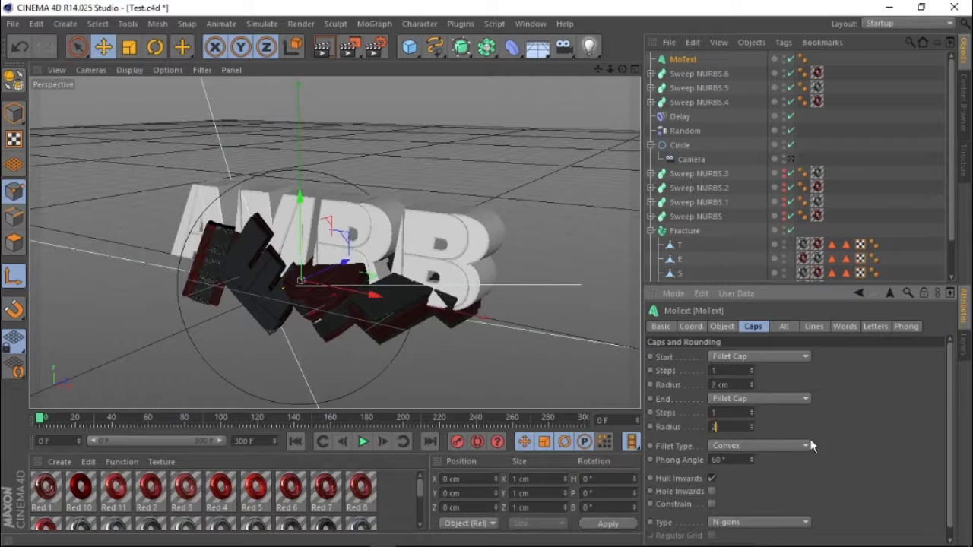
- Duplicate the AMRB MoText object
{"action": "left_click", "coordinate": [690, 326]}
{"action": "key", "text": "F5"}
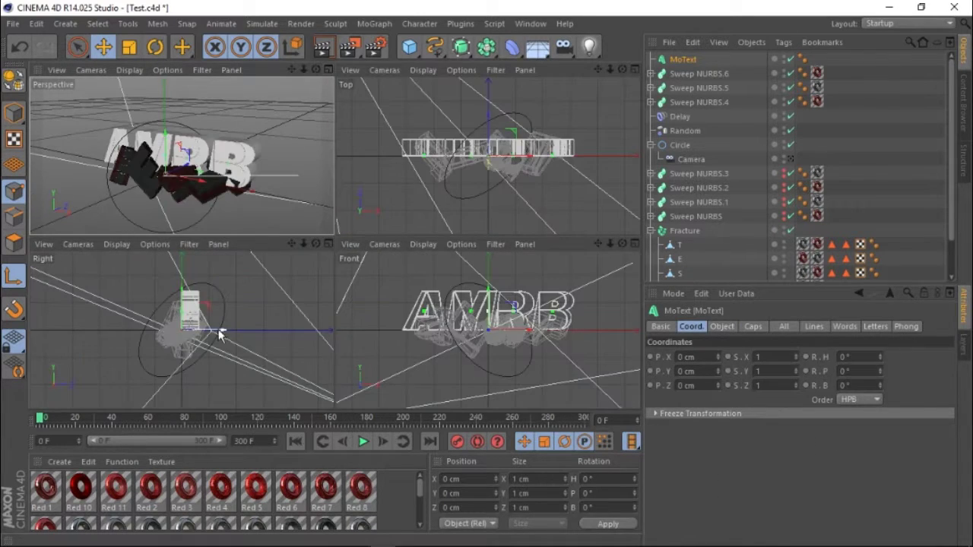
{"action": "key", "text": "F1"}
{"action": "left_click", "coordinate": [692, 64]}
{"action": "key", "text": "ctrl+c"}
{"action": "key", "text": "ctrl+v"}
- Set the fillet cap radius of the duplicated text to 4 cm for the start and end caps
{"action": "left_click", "coordinate": [752, 326]}
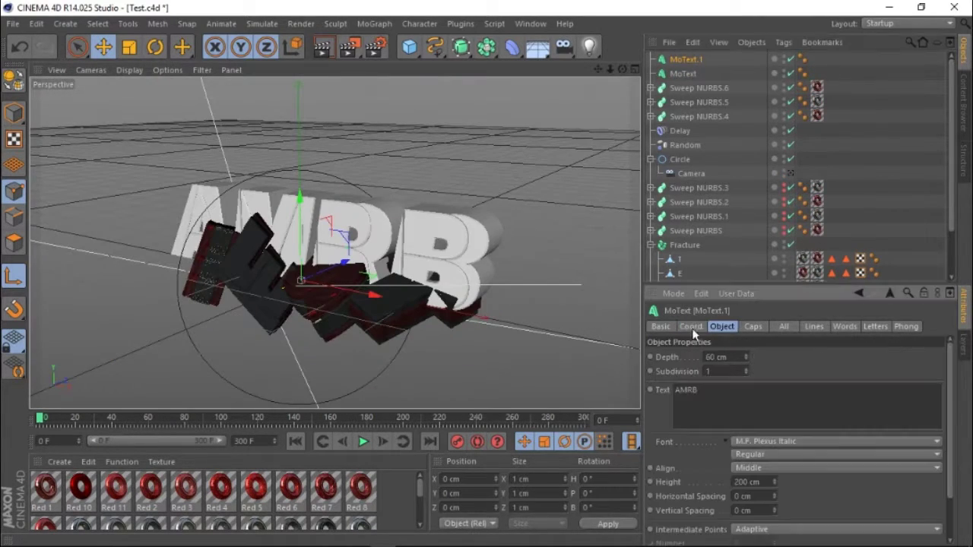
{"action": "double_click", "coordinate": [737, 385]}
{"action": "type", "text": "4"}
{"action": "key", "text": "Return"}
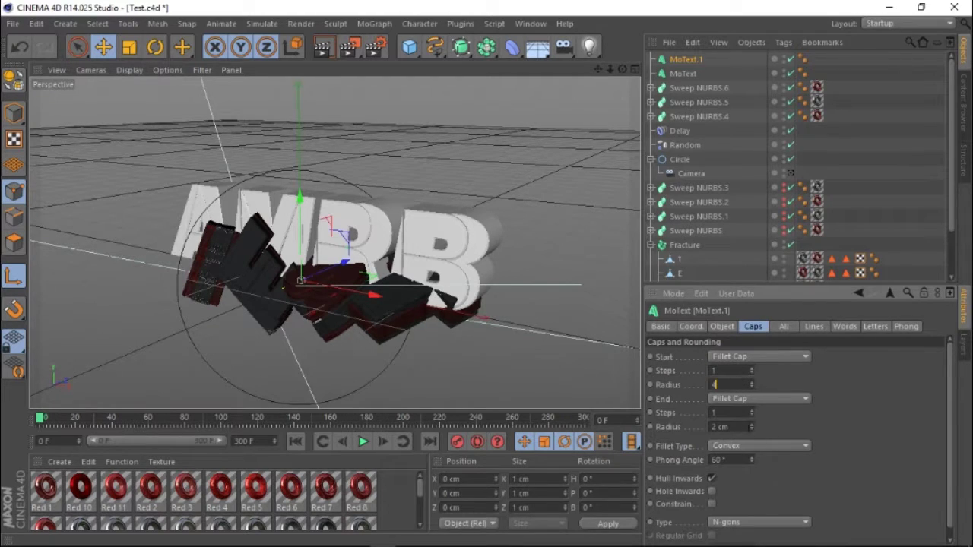
- Offset the two MoText objects slightly from each other along Z and lower them toward the middle of the scene
{"action": "left_click", "coordinate": [635, 69]}
{"action": "left_click_drag", "start_coordinate": [222, 332], "coordinate": [228, 333]}
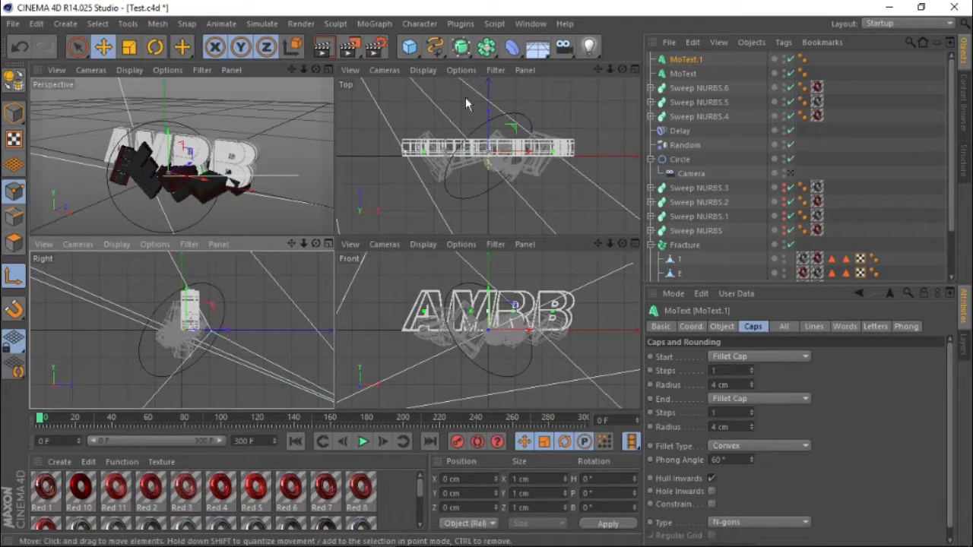
{"action": "left_click", "coordinate": [683, 74], "text": "shift"}
{"action": "left_click_drag", "start_coordinate": [224, 330], "coordinate": [215, 331]}
{"action": "left_click_drag", "start_coordinate": [488, 298], "coordinate": [488, 314]}
{"action": "left_click", "coordinate": [328, 69]}
- Group MoText and MoText.1 under a null
{"action": "key", "text": "alt+g"}
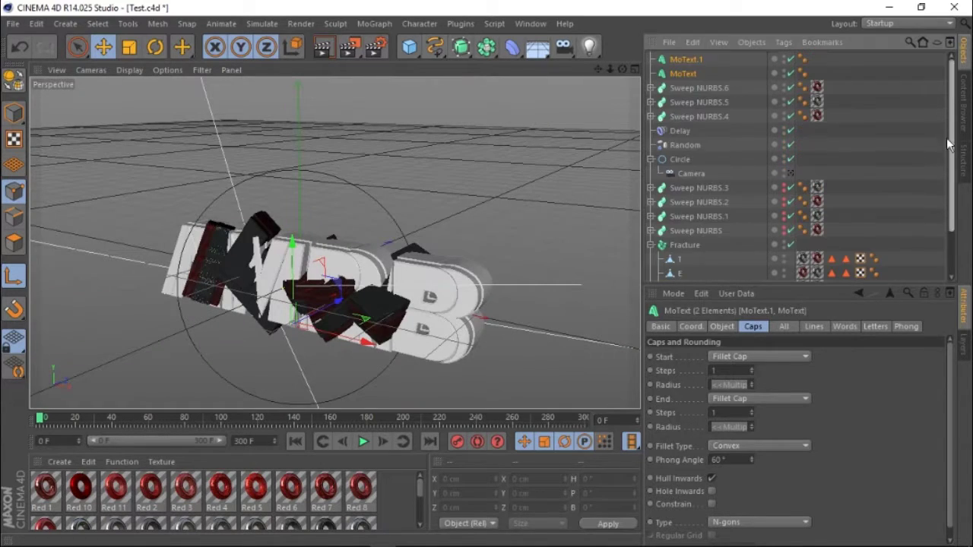
{"action": "left_click", "coordinate": [690, 59]}
{"action": "left_click", "coordinate": [693, 74]}
{"action": "left_click", "coordinate": [687, 88], "text": "shift"}
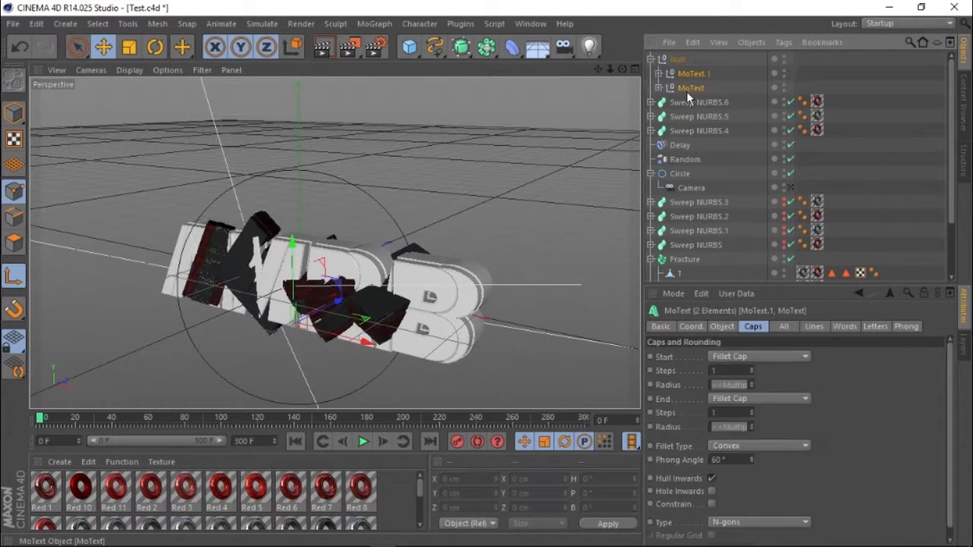
- Make both MoText objects editable and expand their hierarchies down to the individual letters A, M, R and B
{"action": "key", "text": "c"}
{"action": "left_click", "coordinate": [658, 88]}
{"action": "left_click", "coordinate": [658, 73]}
{"action": "left_click", "coordinate": [666, 88]}
{"action": "left_click", "coordinate": [674, 102]}
{"action": "left_click", "coordinate": [667, 187]}
{"action": "left_click", "coordinate": [706, 218]}
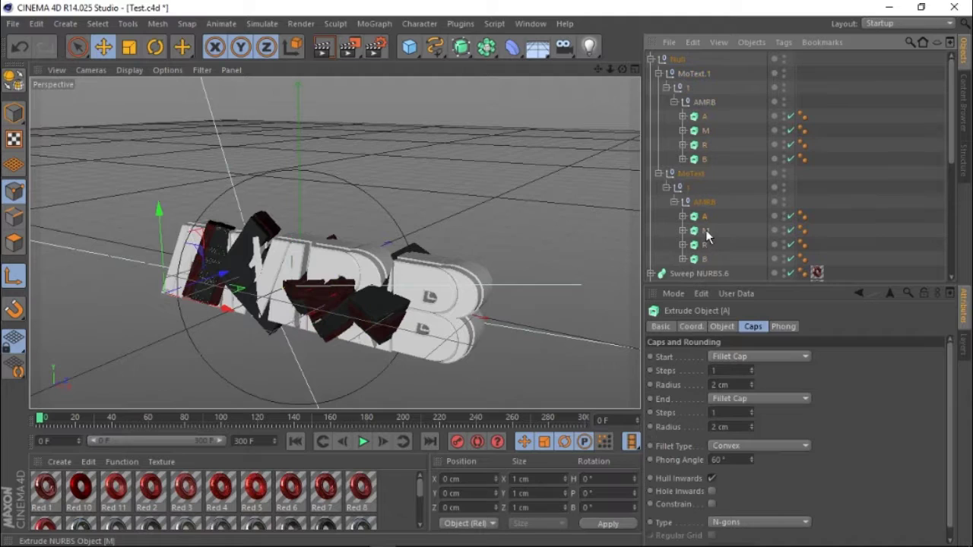
{"action": "key", "text": "c"}
{"action": "left_click", "coordinate": [706, 231]}
- Convert the extruded letters A, M, R and B of both texts into editable polygon objects
{"action": "key", "text": "c"}
{"action": "key", "text": "ctrl+z"}
{"action": "key", "text": "ctrl+z"}
{"action": "key", "text": "ctrl+z"}
{"action": "left_click", "coordinate": [705, 260], "text": "ctrl"}
{"action": "left_click", "coordinate": [707, 231]}
{"action": "left_click", "coordinate": [705, 217]}
{"action": "left_click", "coordinate": [706, 260], "text": "shift"}
{"action": "key", "text": "c"}
{"action": "left_click", "coordinate": [704, 161]}
{"action": "left_click", "coordinate": [704, 118], "text": "shift"}
{"action": "key", "text": "c"}
- Merge each letter under MoText.1 with its children into a single object using Connect Objects + Delete
{"action": "right_click", "coordinate": [714, 138]}
{"action": "left_click", "coordinate": [749, 265]}
{"action": "right_click", "coordinate": [706, 139]}
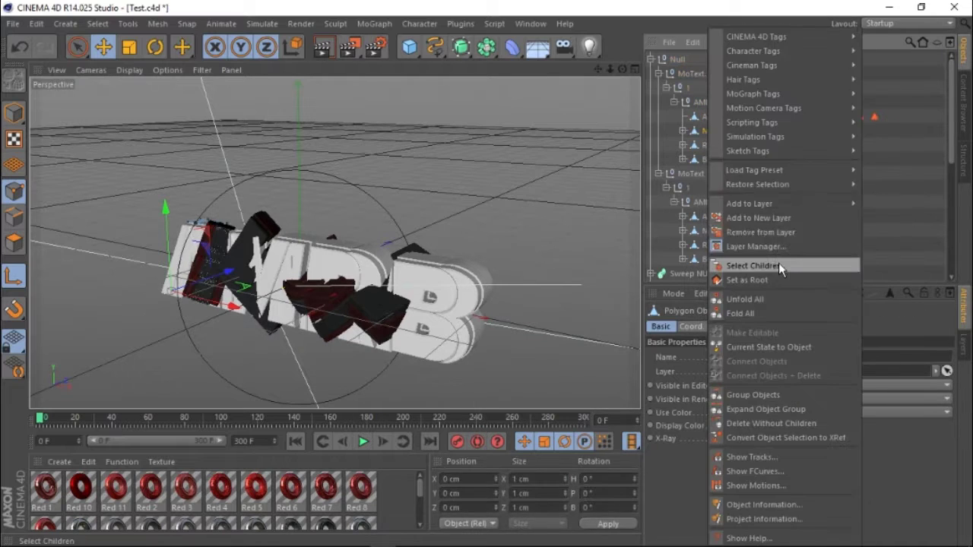
{"action": "left_click", "coordinate": [789, 361]}
{"action": "right_click", "coordinate": [705, 146]}
{"action": "left_click", "coordinate": [775, 376]}
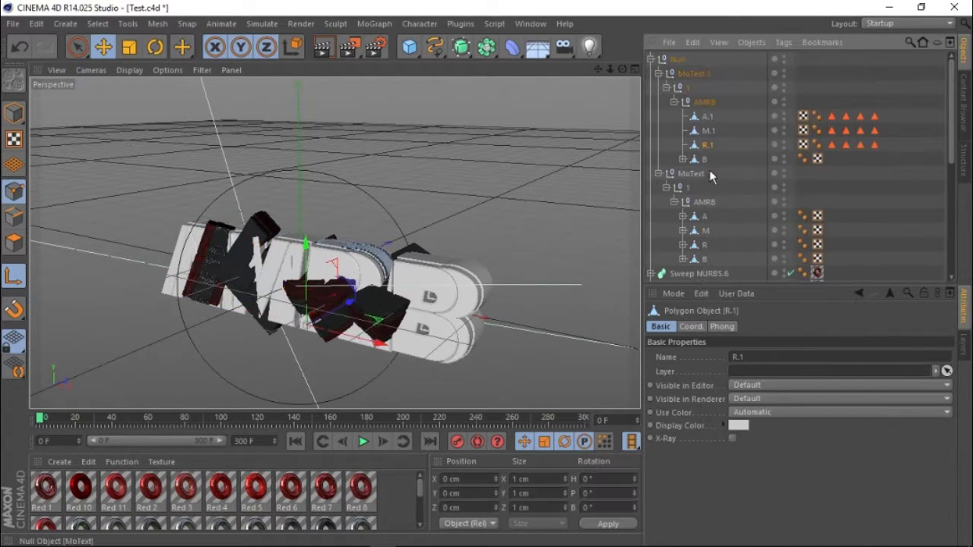
{"action": "right_click", "coordinate": [703, 160]}
{"action": "left_click", "coordinate": [751, 265]}
{"action": "right_click", "coordinate": [702, 160]}
{"action": "left_click", "coordinate": [786, 375]}
- Merge each letter under MoText with its children into a single object using Connect Objects + Delete
{"action": "right_click", "coordinate": [707, 217]}
{"action": "left_click", "coordinate": [771, 266]}
{"action": "right_click", "coordinate": [707, 217]}
{"action": "left_click", "coordinate": [781, 375]}
{"action": "right_click", "coordinate": [705, 231]}
{"action": "left_click", "coordinate": [763, 266]}
{"action": "right_click", "coordinate": [705, 231]}
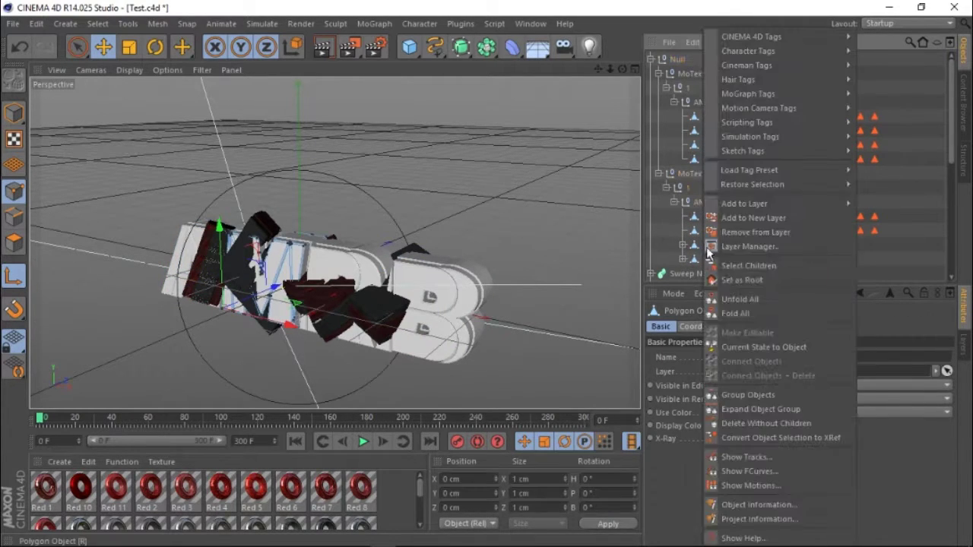
{"action": "right_click", "coordinate": [708, 259]}
{"action": "left_click", "coordinate": [749, 266]}
{"action": "right_click", "coordinate": [703, 259]}
{"action": "left_click", "coordinate": [788, 376]}
- Move the eight merged letters to the top level of the object hierarchy and delete the leftover null group
{"action": "left_click", "coordinate": [707, 245], "text": "ctrl"}
{"action": "left_click", "coordinate": [706, 231], "text": "ctrl"}
{"action": "left_click", "coordinate": [707, 217], "text": "ctrl"}
{"action": "left_click", "coordinate": [707, 160], "text": "ctrl"}
{"action": "left_click", "coordinate": [707, 145], "text": "ctrl"}
{"action": "left_click", "coordinate": [706, 118], "text": "ctrl"}
{"action": "left_click", "coordinate": [707, 118]}
{"action": "key", "text": "ctrl+z"}
{"action": "left_click_drag", "start_coordinate": [708, 143], "coordinate": [682, 54]}
{"action": "left_click", "coordinate": [679, 174]}
{"action": "key", "text": "Delete"}
- Delete the letters' polygon selection tags and copy the Red 1 material onto the first A and R and the second M and B
{"action": "left_click_drag", "start_coordinate": [900, 193], "coordinate": [824, 56]}
{"action": "key", "text": "Delete"}
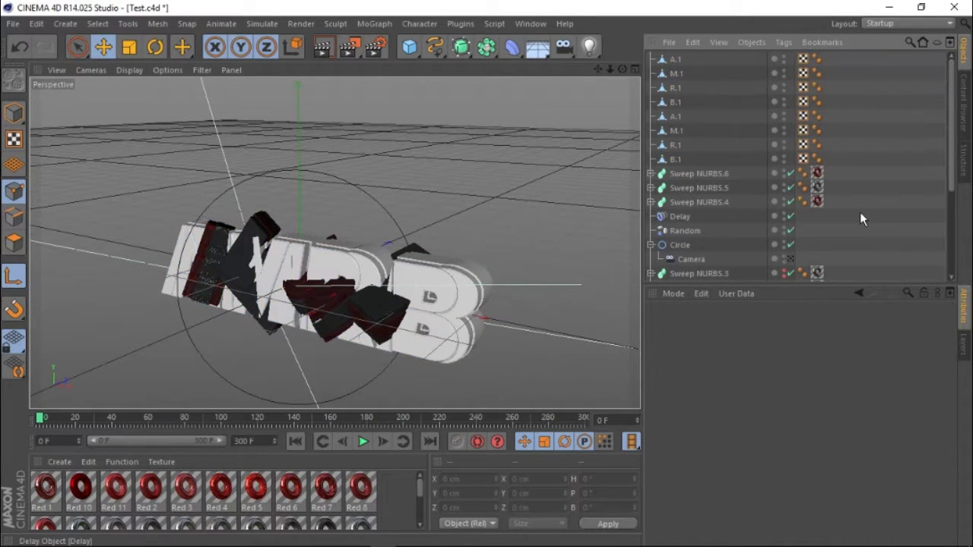
{"action": "left_click_drag", "start_coordinate": [953, 188], "coordinate": [953, 199]}
{"action": "left_click_drag", "start_coordinate": [817, 187], "coordinate": [834, 60], "text": "ctrl"}
{"action": "scroll", "coordinate": [844, 155], "scroll_direction": "up", "scroll_amount": 1}
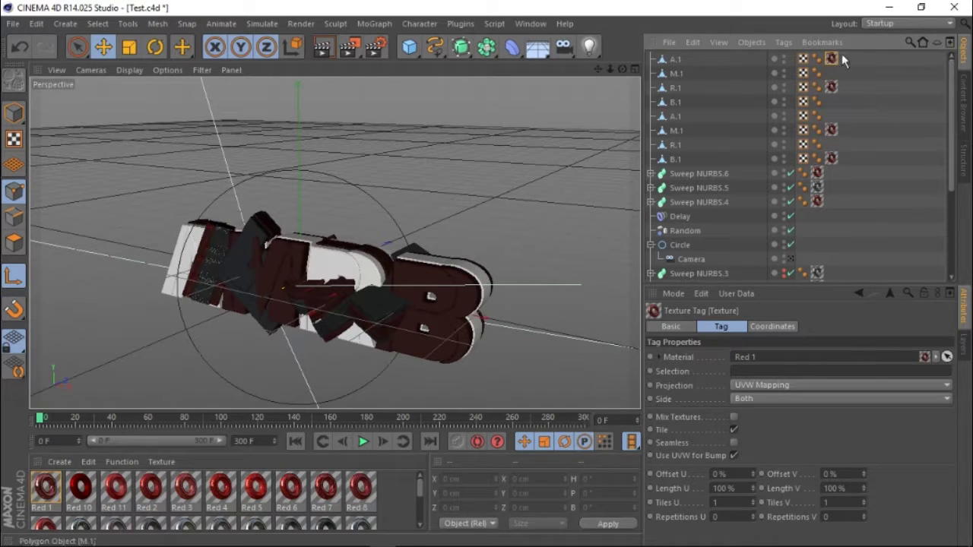
- Copy the Iron 1 material onto the first M and B and the second A and R
{"action": "left_click_drag", "start_coordinate": [819, 186], "coordinate": [832, 144], "text": "ctrl"}
{"action": "left_click_drag", "start_coordinate": [832, 144], "coordinate": [831, 117], "text": "ctrl"}
{"action": "left_click_drag", "start_coordinate": [832, 116], "coordinate": [832, 101], "text": "ctrl"}
{"action": "left_click_drag", "start_coordinate": [831, 101], "coordinate": [832, 72], "text": "ctrl"}
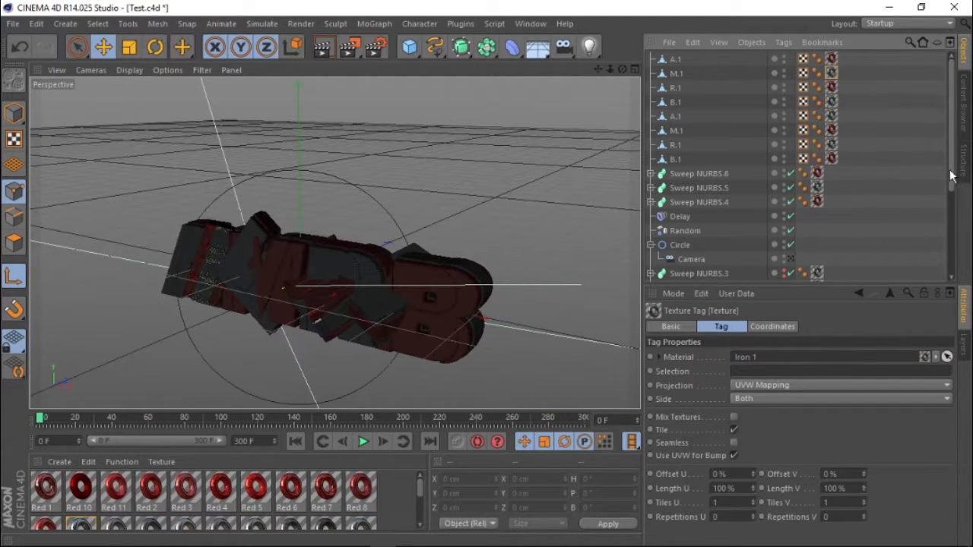
- Merge the two A objects and the two M objects into one object per letter with Connect Objects + Delete
{"action": "left_click", "coordinate": [674, 60]}
{"action": "left_click", "coordinate": [677, 116], "text": "ctrl"}
{"action": "right_click", "coordinate": [676, 115]}
{"action": "left_click", "coordinate": [707, 373]}
{"action": "left_click", "coordinate": [678, 116]}
{"action": "left_click", "coordinate": [678, 74], "text": "ctrl"}
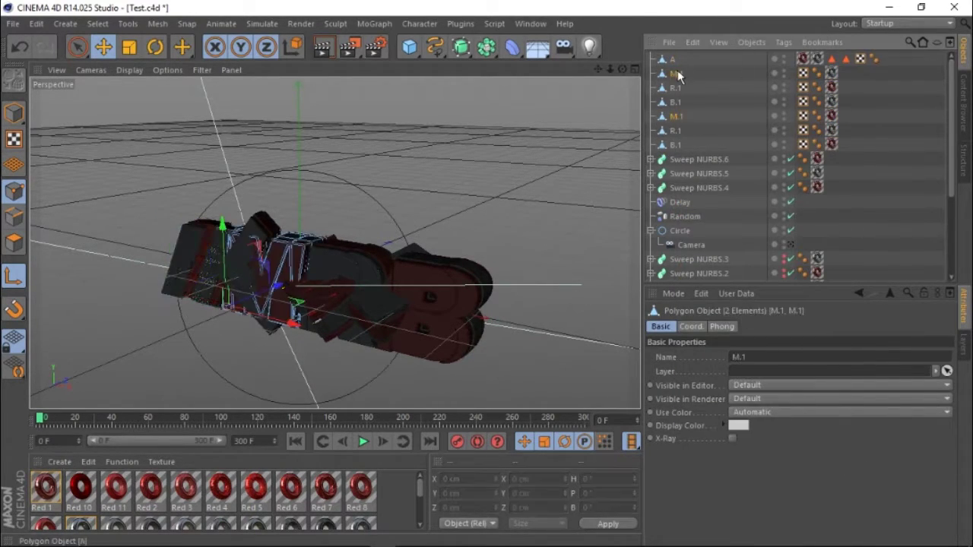
{"action": "right_click", "coordinate": [677, 73]}
{"action": "left_click", "coordinate": [733, 375]}
- Merge the two R objects and the two B objects into one object per letter with Connect Objects + Delete
{"action": "left_click", "coordinate": [677, 117]}
{"action": "left_click", "coordinate": [679, 90], "text": "ctrl"}
{"action": "right_click", "coordinate": [679, 89]}
{"action": "left_click", "coordinate": [722, 374]}
{"action": "left_click", "coordinate": [675, 116]}
{"action": "right_click", "coordinate": [677, 103]}
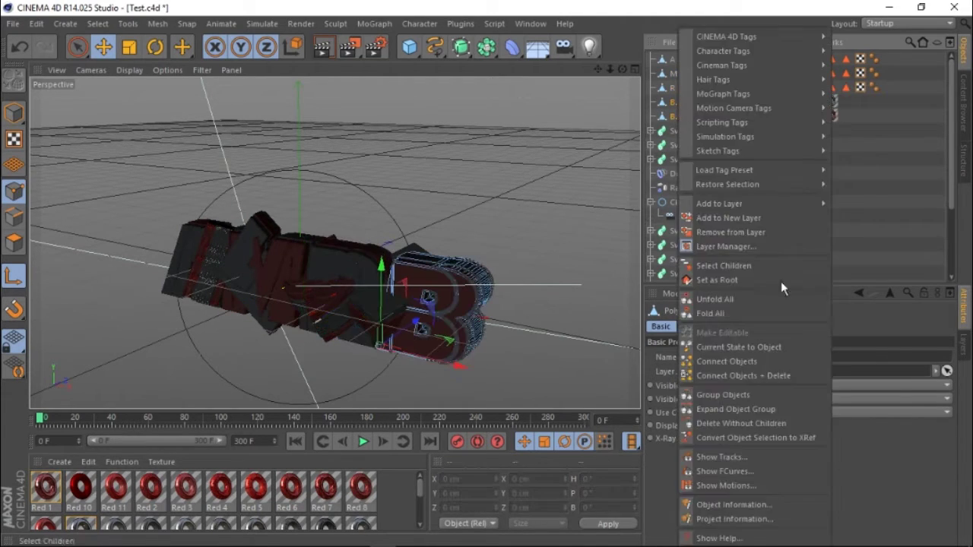
{"action": "left_click", "coordinate": [730, 375]}
- Move the letters A, M, R and B into the Fracture object and delete its old T, E, S and T.1 letters
{"action": "left_click", "coordinate": [908, 131]}
{"action": "left_click_drag", "start_coordinate": [905, 107], "coordinate": [692, 225]}
{"action": "left_click", "coordinate": [673, 238]}
{"action": "left_click", "coordinate": [682, 279], "text": "shift"}
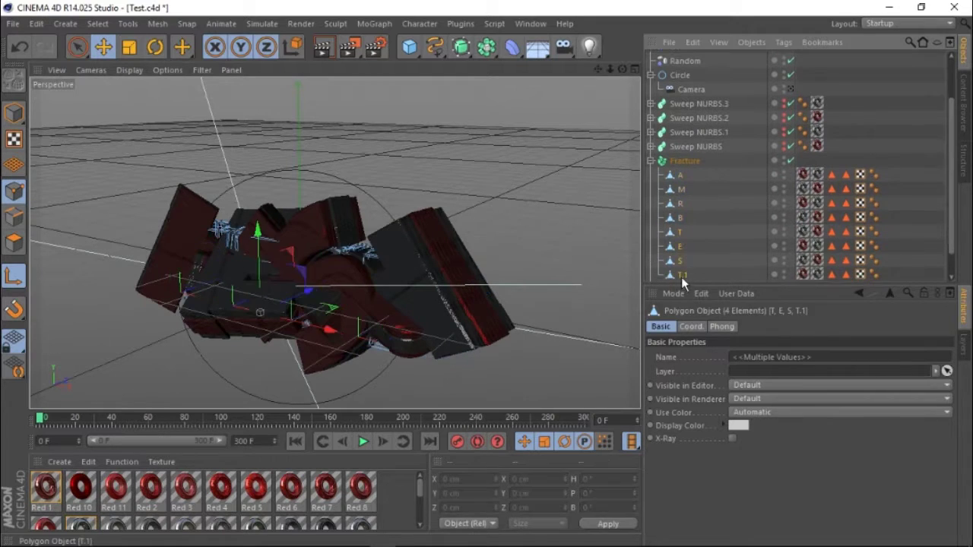
{"action": "key", "text": "Delete"}
- Preview the letter animation along the timeline and return to frame 0
{"action": "left_click", "coordinate": [62, 420]}
{"action": "left_click_drag", "start_coordinate": [60, 416], "coordinate": [347, 421]}
{"action": "left_click", "coordinate": [362, 441]}
{"action": "left_click", "coordinate": [362, 441]}
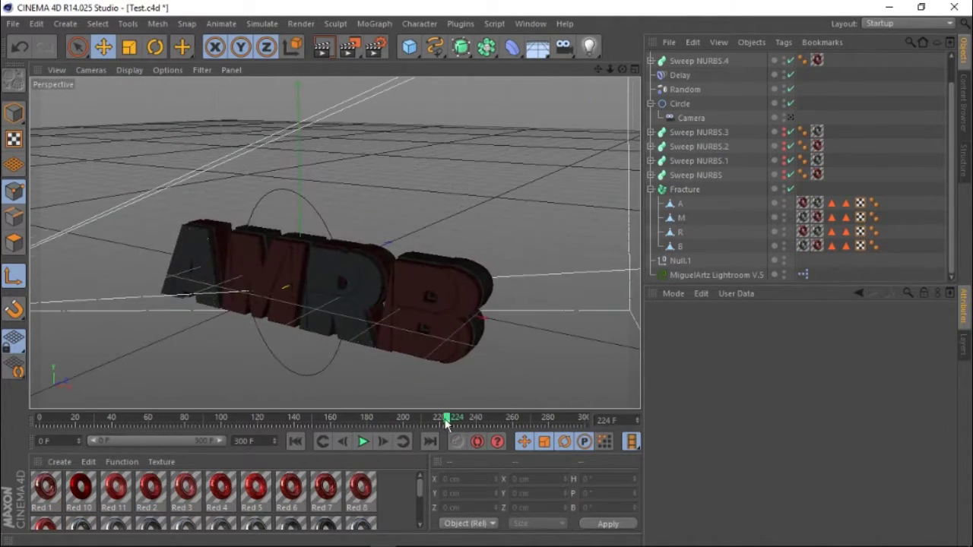
{"action": "left_click_drag", "start_coordinate": [446, 423], "coordinate": [37, 423]}
- Switch the perspective view to the scene's Camera at frame 0
{"action": "left_click_drag", "start_coordinate": [951, 140], "coordinate": [950, 117]}
{"action": "left_click", "coordinate": [791, 145]}
{"action": "mouse_move", "coordinate": [41, 418]}
{"action": "left_mouse_down"}
{"action": "mouse_move", "coordinate": [183, 413]}
{"action": "mouse_move", "coordinate": [36, 416]}
{"action": "left_mouse_up"}
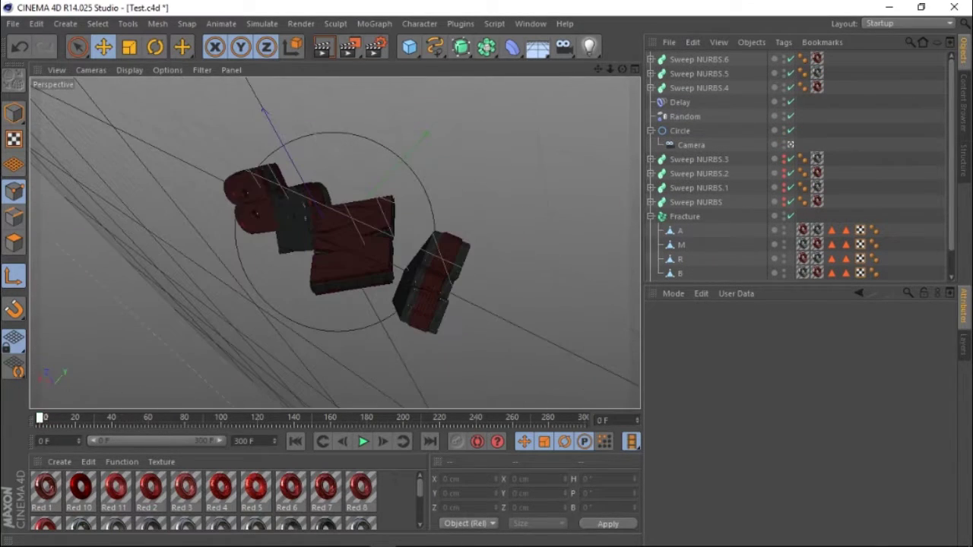
- Name the render output file AMRB and render the animation to the Picture Viewer
{"action": "left_click", "coordinate": [373, 53]}
{"action": "left_click", "coordinate": [642, 87]}
{"action": "left_click", "coordinate": [256, 55]}
{"action": "left_click_drag", "start_coordinate": [542, 134], "coordinate": [543, 247]}
{"action": "right_click", "coordinate": [249, 216]}
{"action": "mouse_move", "coordinate": [334, 398]}
{"action": "left_click", "coordinate": [59, 159]}
{"action": "type", "text": "AMRB"}
{"action": "left_click", "coordinate": [438, 343]}
{"action": "double_click", "coordinate": [471, 158]}
{"action": "left_click", "coordinate": [440, 341]}
{"action": "left_click", "coordinate": [582, 11]}
{"action": "left_click", "coordinate": [346, 52]}
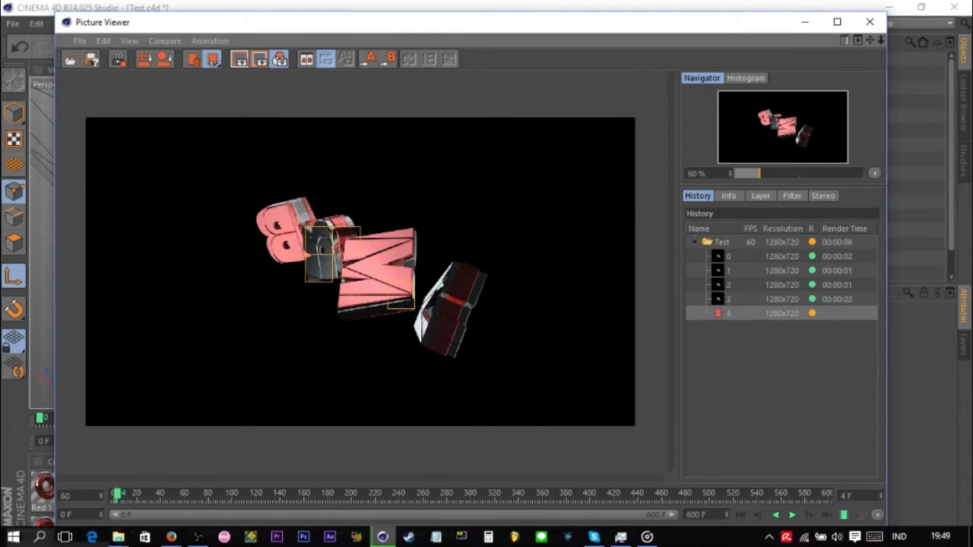
{"action": "left_click", "coordinate": [647, 537]}
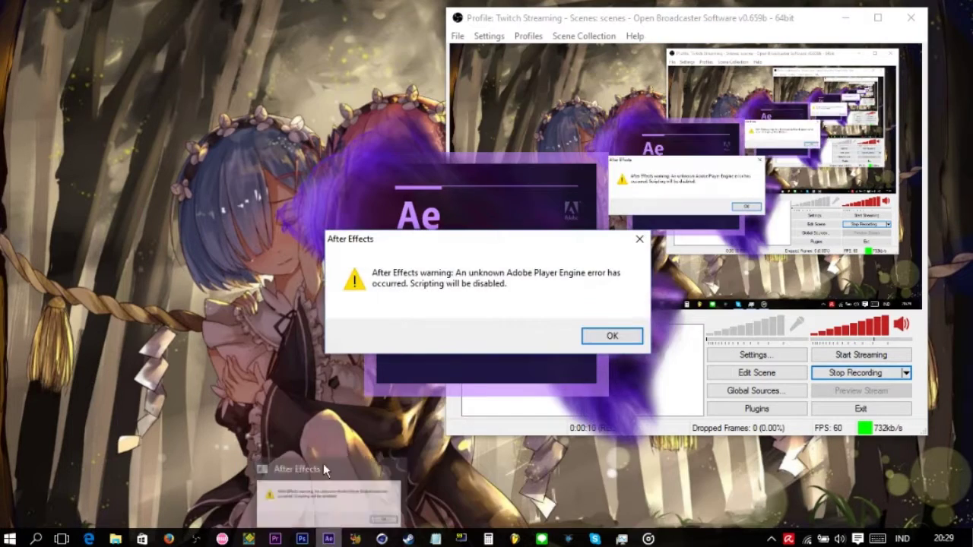
- Switch to After Effects and open the Test.aep project
{"action": "key", "text": "Return"}
{"action": "left_click", "coordinate": [100, 54]}
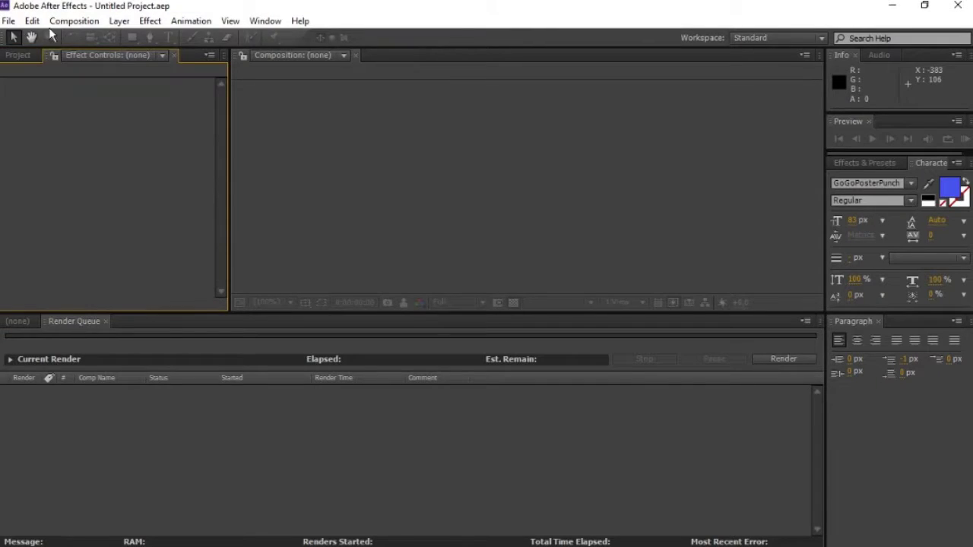
{"action": "left_click", "coordinate": [9, 22]}
{"action": "left_click", "coordinate": [43, 53]}
{"action": "scroll", "coordinate": [477, 167], "scroll_direction": "down", "scroll_amount": 5}
{"action": "left_click", "coordinate": [159, 289]}
{"action": "left_click", "coordinate": [363, 349]}
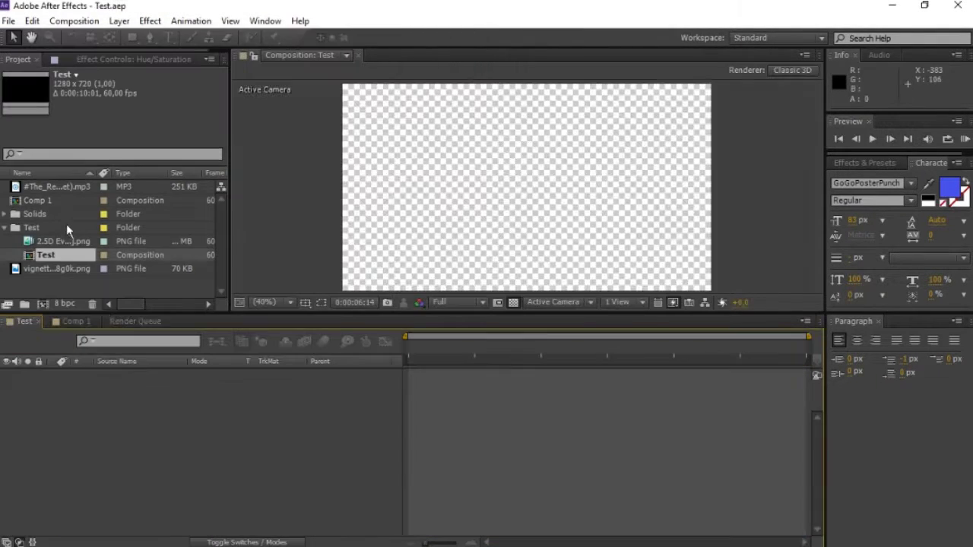
- Open Comp 1 and add a new adjustment layer above all other layers
{"action": "double_click", "coordinate": [38, 198]}
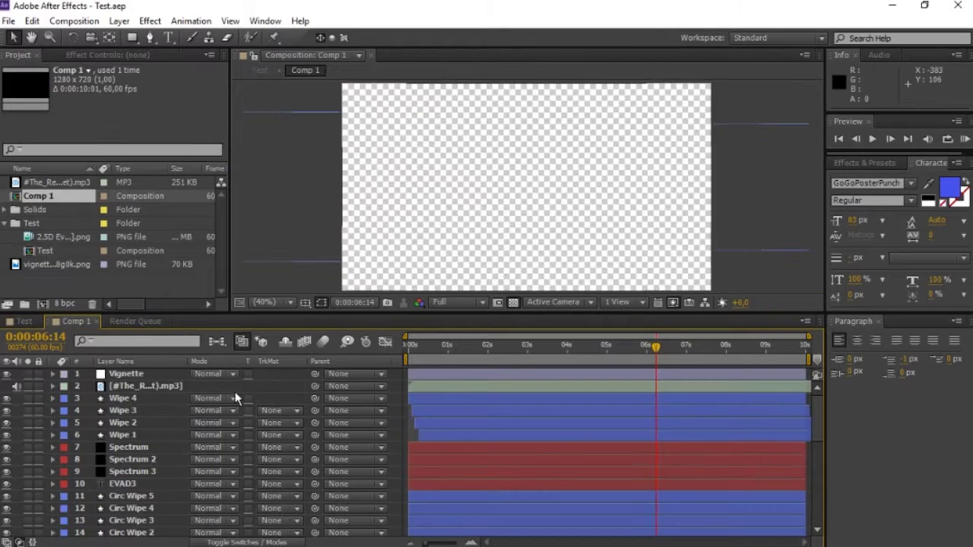
{"action": "right_click", "coordinate": [296, 391]}
{"action": "mouse_move", "coordinate": [333, 403]}
{"action": "left_click", "coordinate": [228, 514]}
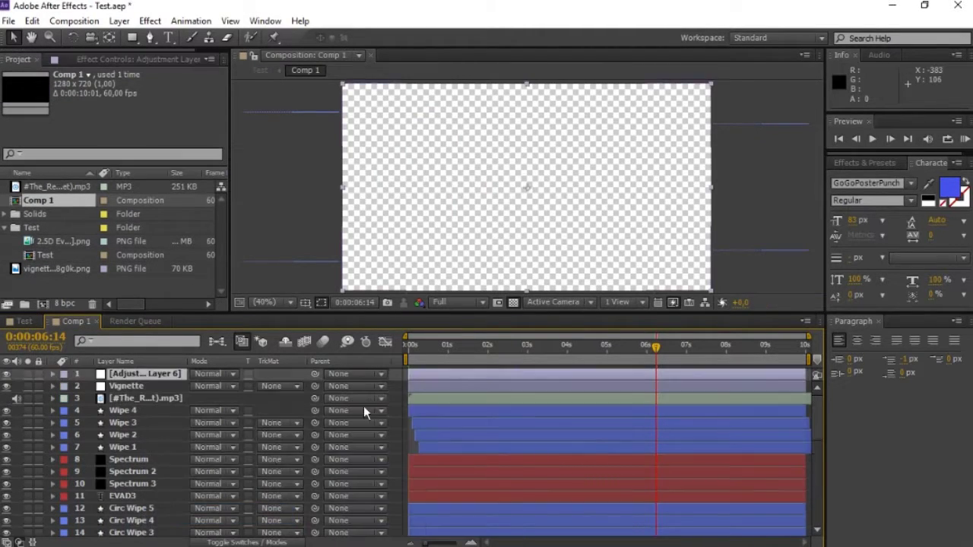
- Find the Hue/Saturation effect and apply it to the new adjustment layer
{"action": "left_click", "coordinate": [864, 164]}
{"action": "left_click", "coordinate": [890, 180]}
{"action": "type", "text": "hue."}
{"action": "left_click_drag", "start_coordinate": [882, 256], "coordinate": [172, 374]}
- Shift the adjustment layer's Master Hue so the purple shapes turn blue, judging the colour at 0:00:00:25
{"action": "left_click", "coordinate": [549, 347]}
{"action": "left_click", "coordinate": [427, 346]}
{"action": "left_click", "coordinate": [152, 362]}
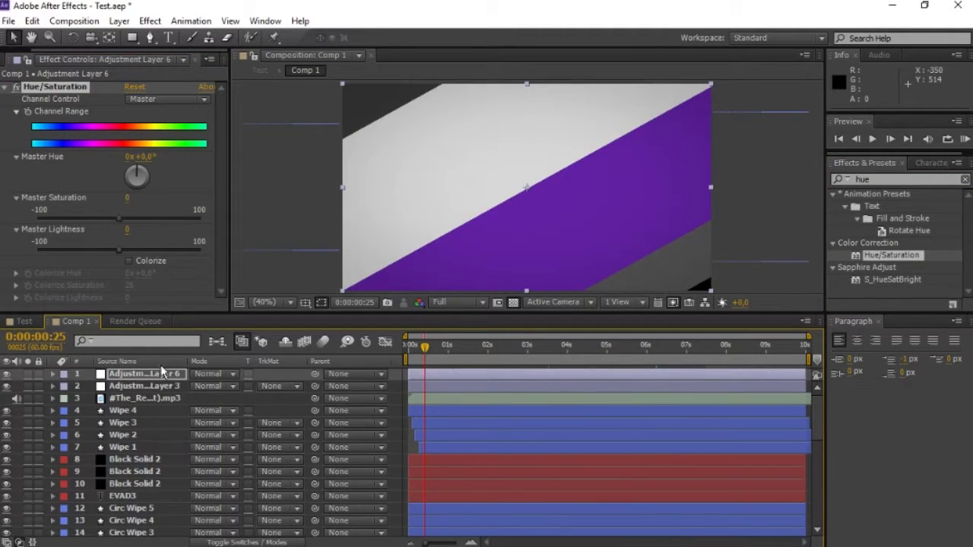
{"action": "left_click_drag", "start_coordinate": [137, 175], "coordinate": [113, 147]}
- Set the preview resolution of Comp 1 to Half and change the EVAD3 text layer to AMRB
{"action": "left_click", "coordinate": [456, 302]}
{"action": "left_click", "coordinate": [456, 342]}
{"action": "left_click_drag", "start_coordinate": [459, 342], "coordinate": [490, 346]}
{"action": "left_click", "coordinate": [132, 495]}
{"action": "double_click", "coordinate": [132, 496]}
{"action": "type", "text": "AMRB"}
{"action": "left_click", "coordinate": [865, 428]}
- Check the recoloured shapes in Comp 1 up to 0:00:04:20
{"action": "left_click", "coordinate": [142, 448]}
{"action": "left_click_drag", "start_coordinate": [501, 345], "coordinate": [580, 345]}
{"action": "key", "text": "ctrl+0"}
{"action": "double_click", "coordinate": [46, 196]}
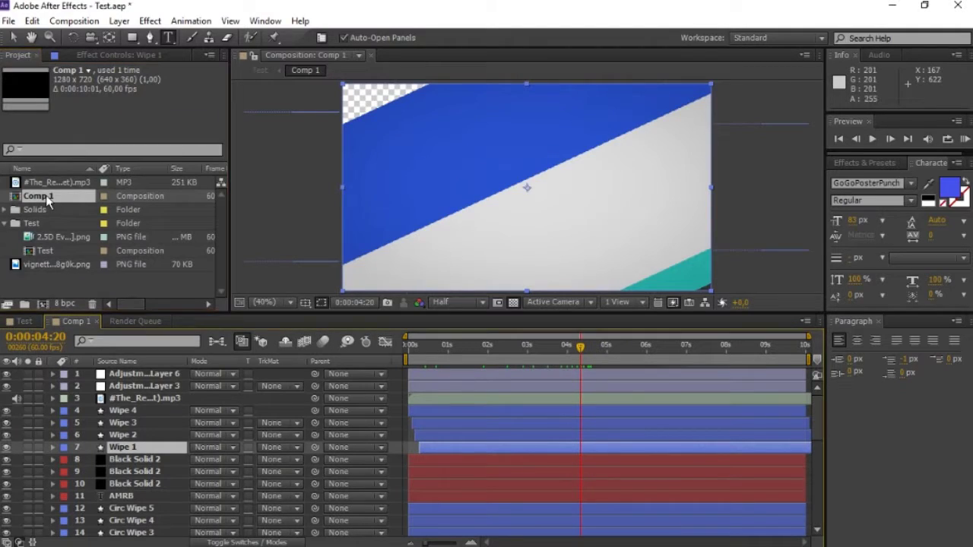
- Set the Master Hue of the Test composition's Hue/Saturation layer to 240° and check the blue recolouring up to 0:00:08:29
{"action": "left_click", "coordinate": [24, 321]}
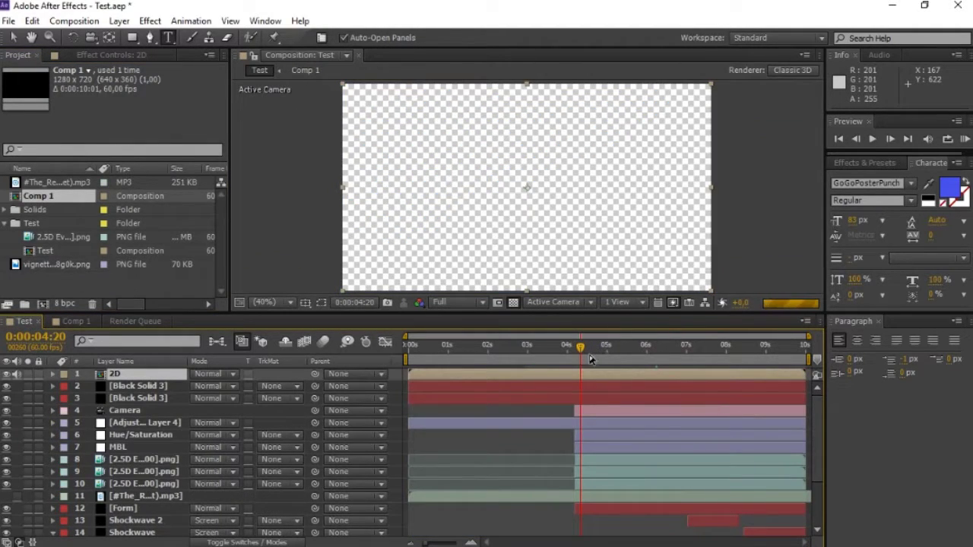
{"action": "left_click_drag", "start_coordinate": [545, 345], "coordinate": [597, 349]}
{"action": "left_click", "coordinate": [141, 435]}
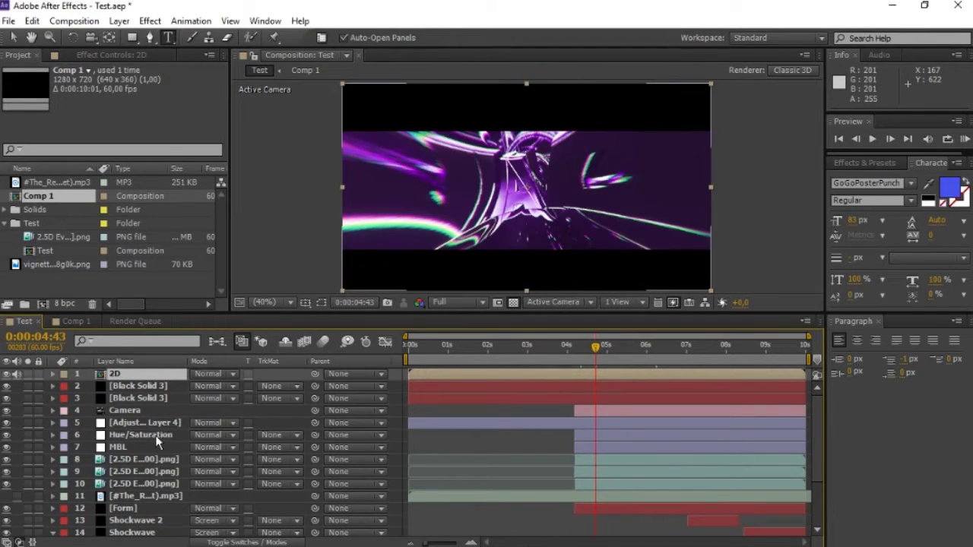
{"action": "left_click", "coordinate": [101, 61]}
{"action": "left_click_drag", "start_coordinate": [135, 170], "coordinate": [126, 192]}
{"action": "left_click", "coordinate": [148, 158]}
{"action": "type", "text": "240"}
{"action": "key", "text": "Return"}
{"action": "left_click", "coordinate": [601, 347]}
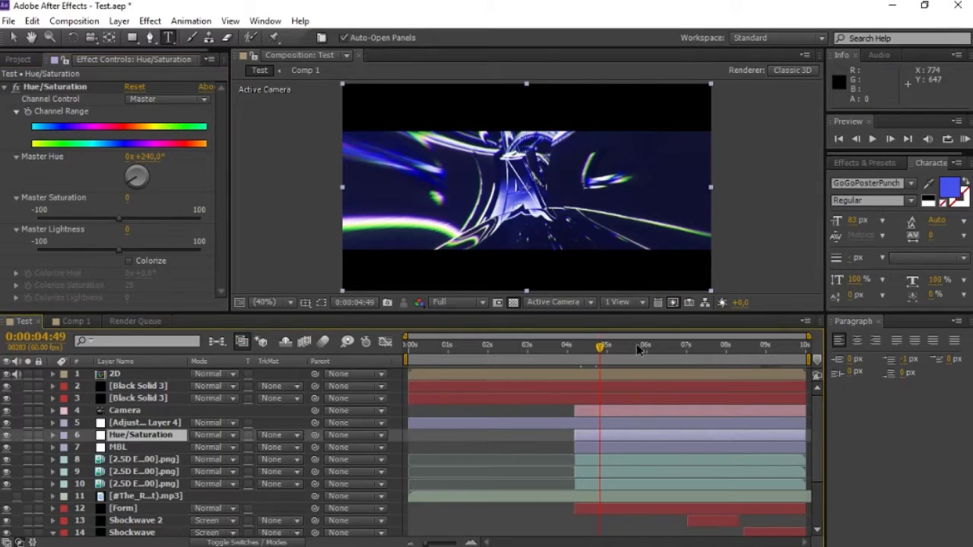
{"action": "left_click", "coordinate": [605, 349]}
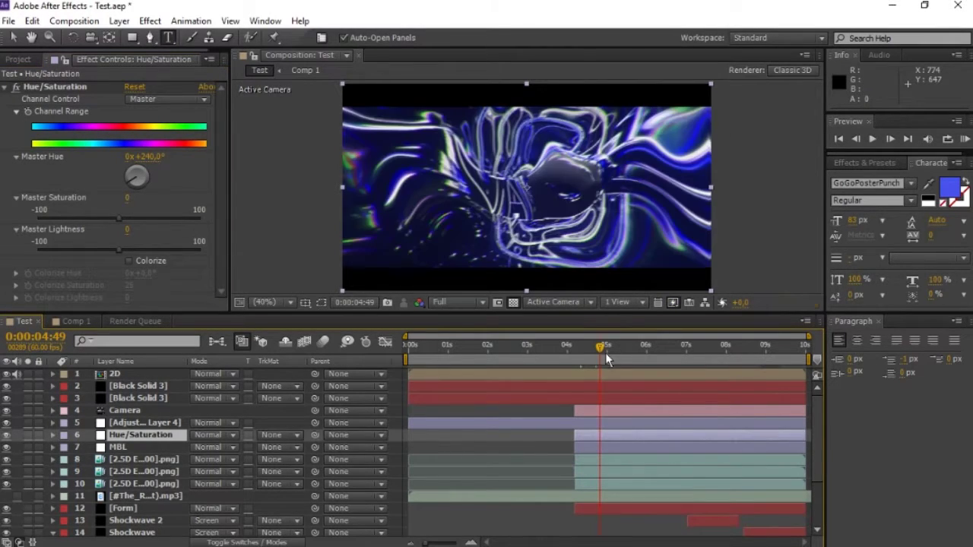
{"action": "left_click", "coordinate": [684, 351]}
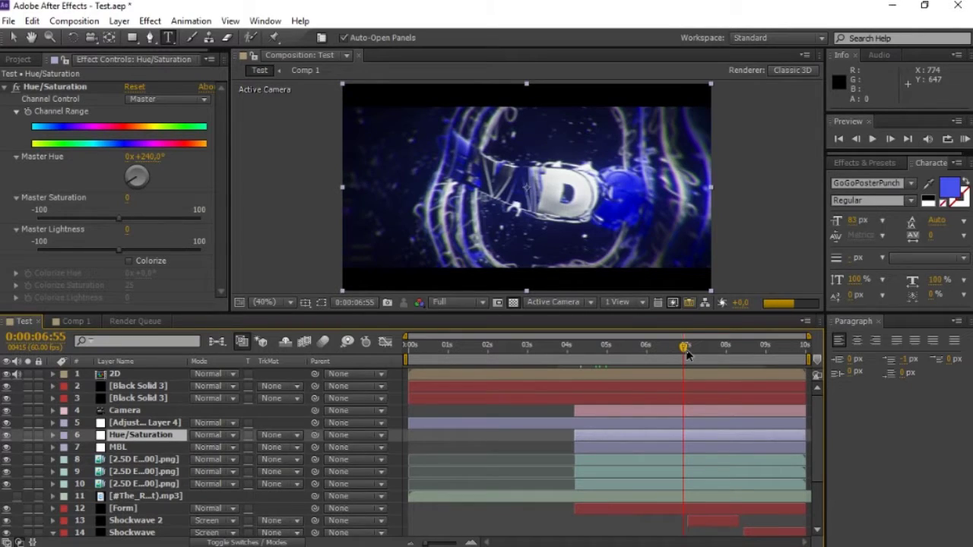
{"action": "left_click", "coordinate": [745, 348]}
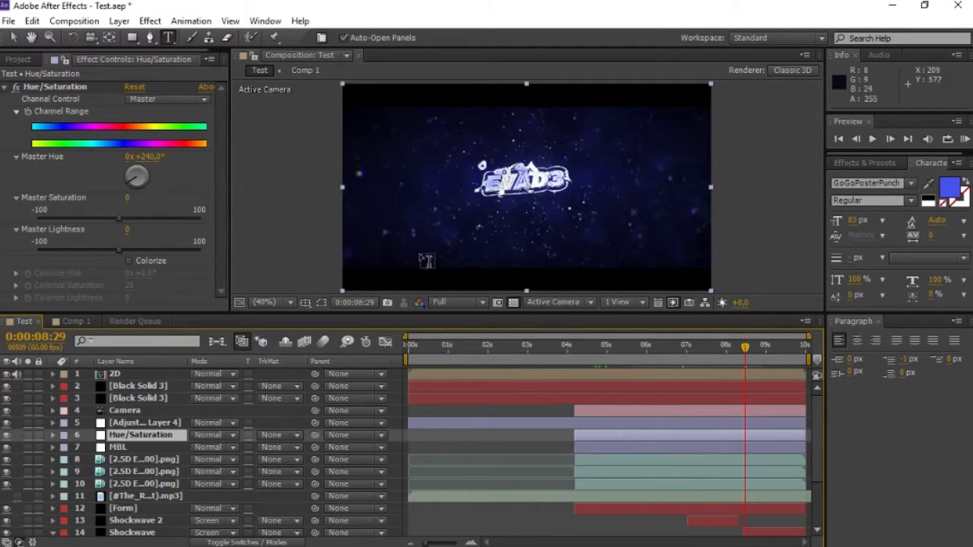
- Replace the 2.5D Evad3 footage with the PNG sequence starting at Test0000.png from the AMRB folder
{"action": "left_click", "coordinate": [18, 58]}
{"action": "right_click", "coordinate": [62, 241]}
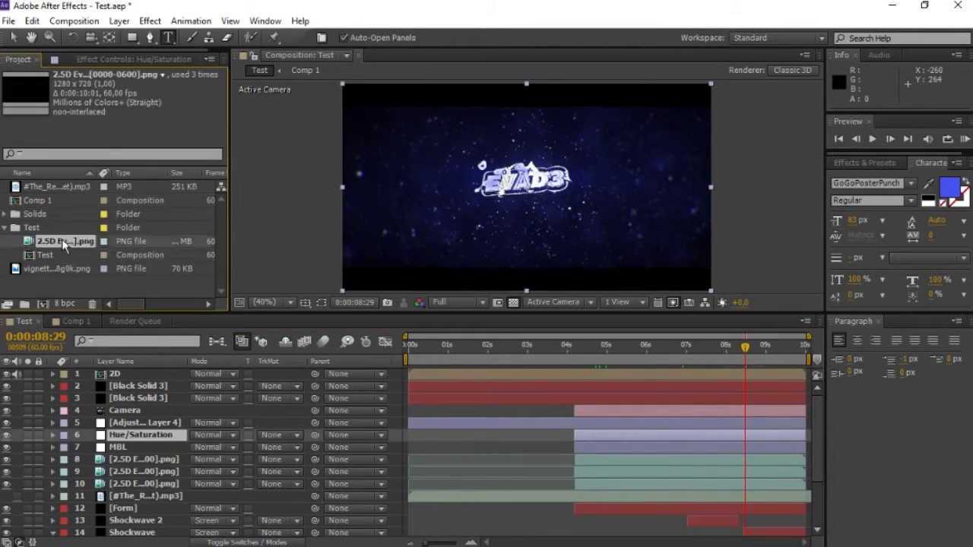
{"action": "mouse_move", "coordinate": [144, 344]}
{"action": "left_click", "coordinate": [281, 345]}
{"action": "left_click", "coordinate": [247, 65]}
{"action": "left_click", "coordinate": [158, 285]}
{"action": "mouse_move", "coordinate": [392, 114]}
{"action": "left_mouse_down"}
{"action": "mouse_move", "coordinate": [394, 264]}
{"action": "mouse_move", "coordinate": [391, 109]}
{"action": "left_mouse_up"}
{"action": "double_click", "coordinate": [341, 134]}
{"action": "left_click", "coordinate": [123, 135]}
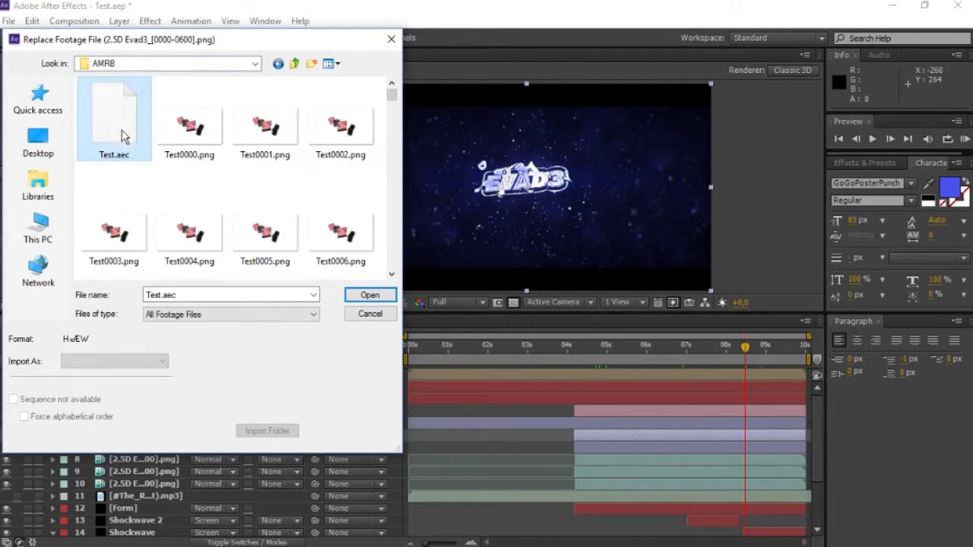
{"action": "left_click", "coordinate": [370, 314]}
{"action": "right_click", "coordinate": [65, 240]}
{"action": "mouse_move", "coordinate": [209, 341]}
{"action": "left_click", "coordinate": [279, 342]}
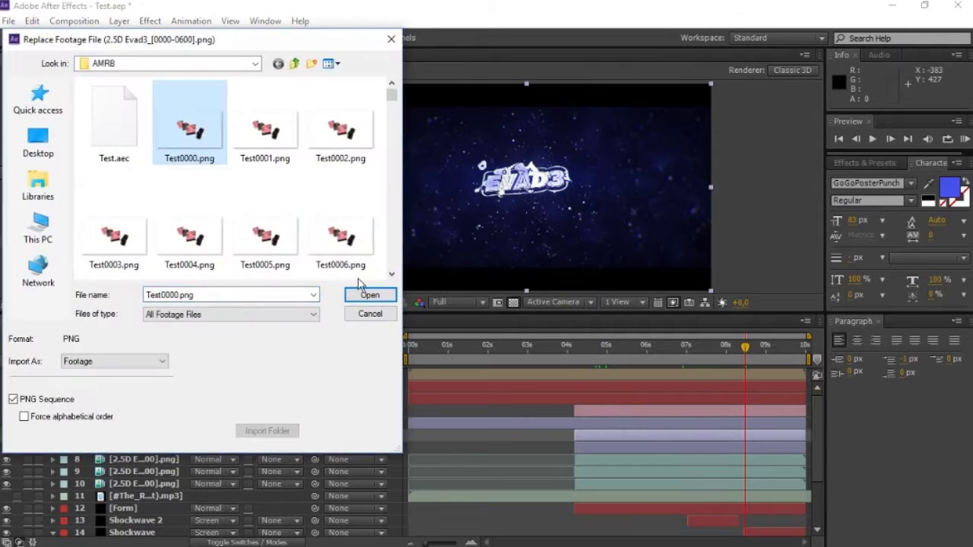
{"action": "left_click", "coordinate": [371, 295]}
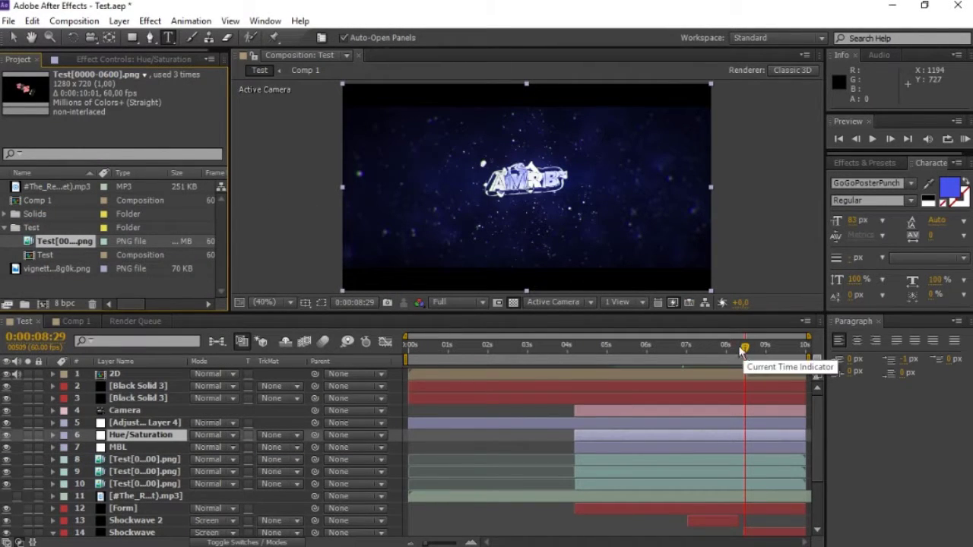
- Set the preview resolution of Comp 1 to Full
{"action": "double_click", "coordinate": [37, 200]}
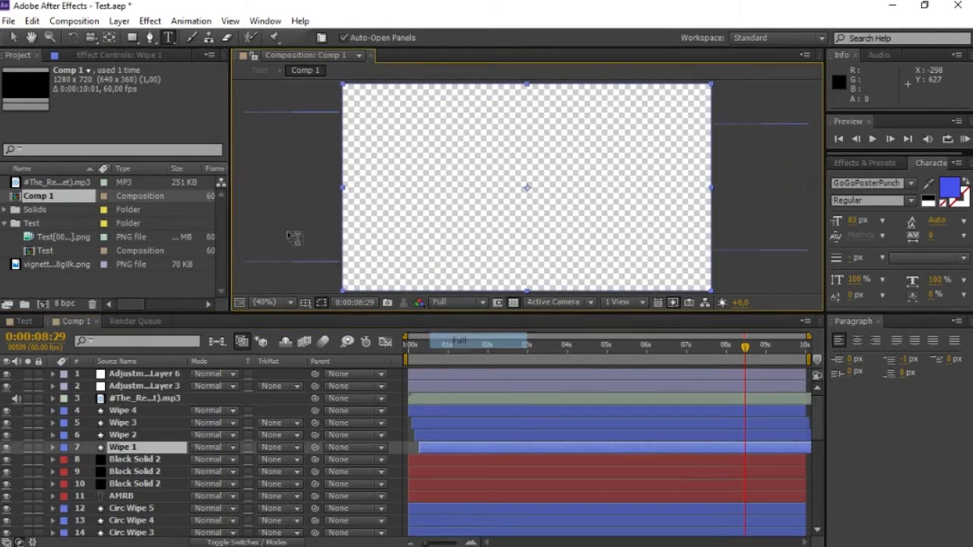
{"action": "left_click", "coordinate": [21, 322]}
{"action": "left_click", "coordinate": [76, 321]}
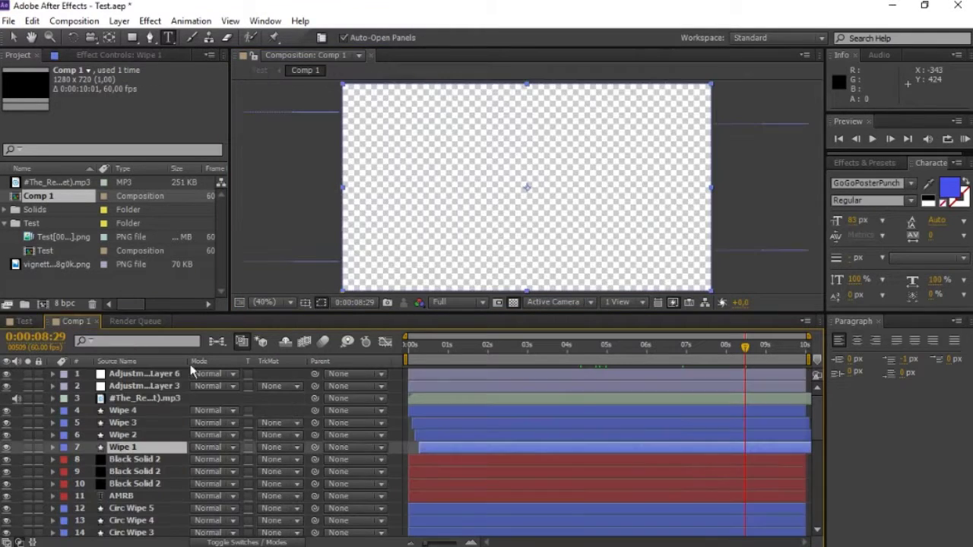
- Add the Test composition to the render queue and set its output module format to H.264
{"action": "double_click", "coordinate": [57, 253]}
{"action": "left_click", "coordinate": [74, 21]}
{"action": "left_click", "coordinate": [103, 126]}
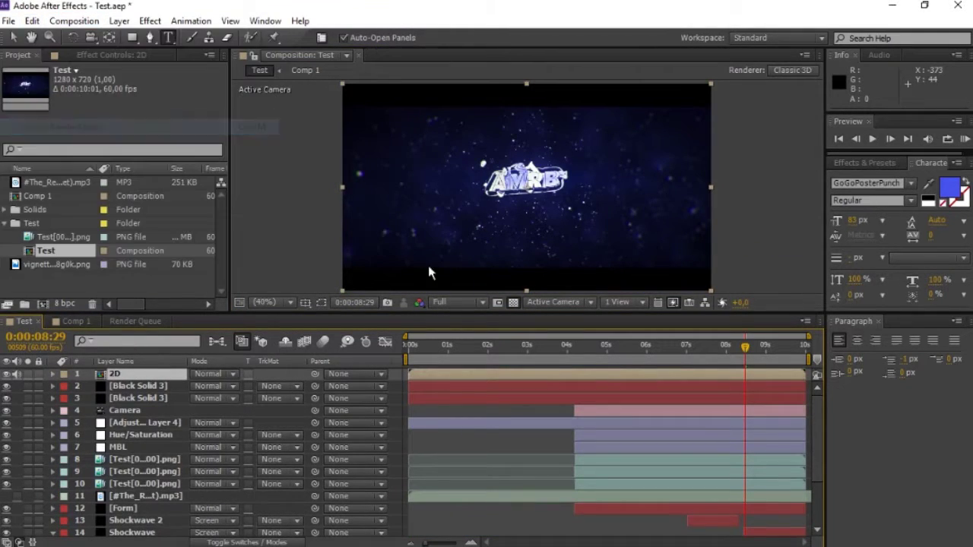
{"action": "left_click", "coordinate": [117, 518]}
{"action": "left_click", "coordinate": [449, 104]}
{"action": "left_click", "coordinate": [447, 216]}
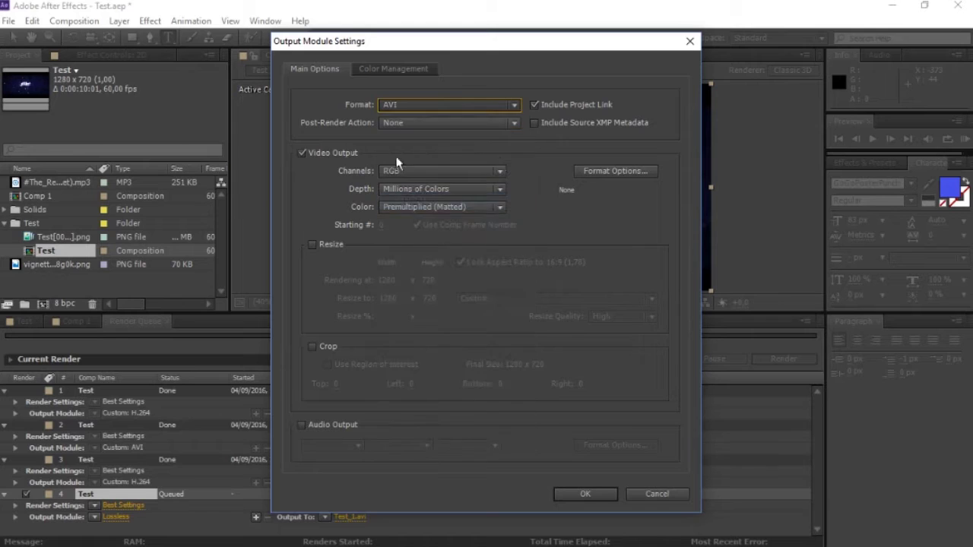
{"action": "left_click", "coordinate": [585, 494]}
- Name the output file of the queued Test composition AMRB and start the render
{"action": "left_click", "coordinate": [346, 517]}
{"action": "type", "text": "AMRB"}
{"action": "key", "text": "Return"}
{"action": "left_click", "coordinate": [767, 363]}
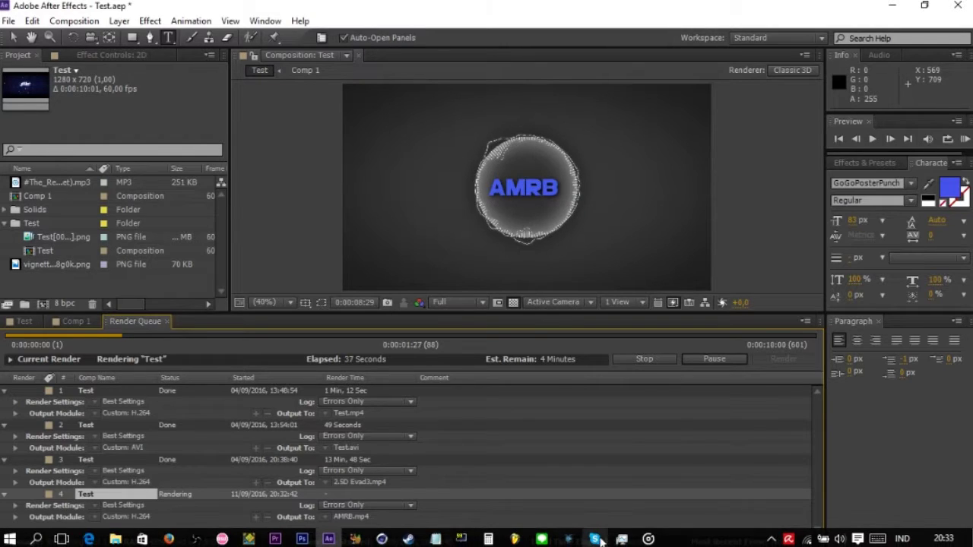
{"action": "left_click", "coordinate": [648, 539]}
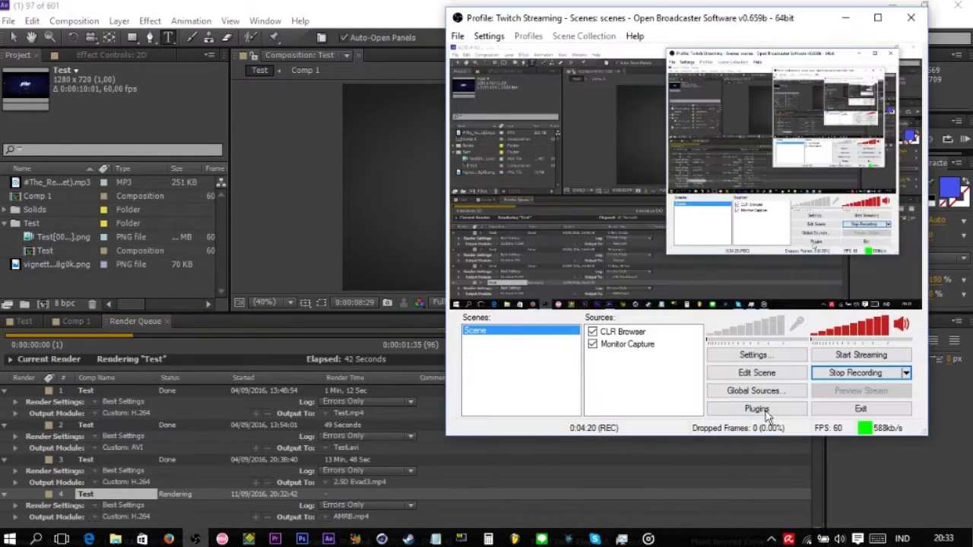